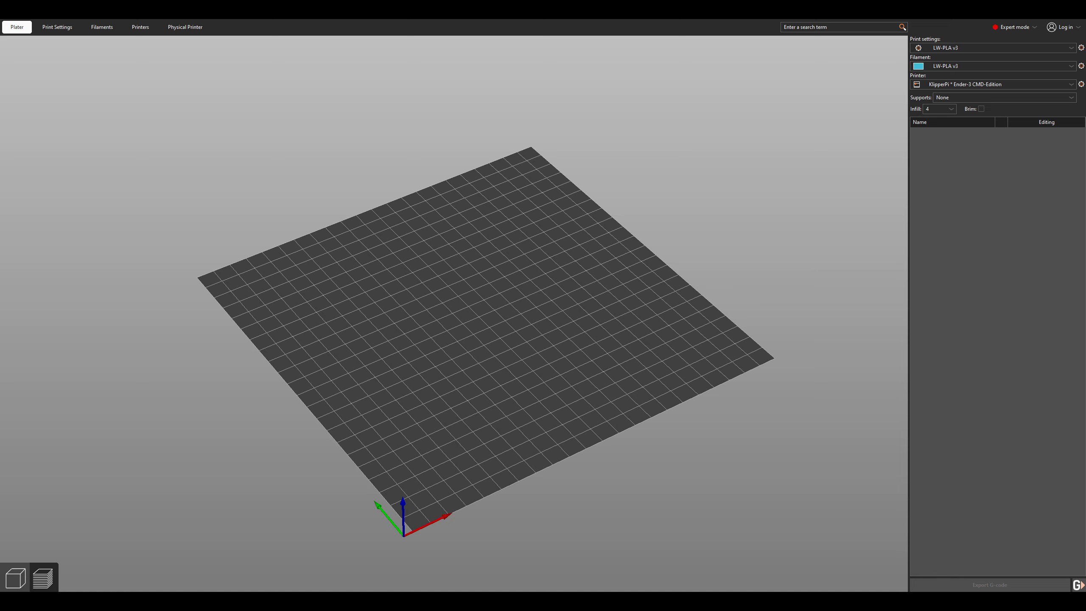
Load the jet fuselage STL onto the bed and lay it flat on one face with Place on Face (F).
{"action": "left_click_drag", "start_coordinate": [614, 185], "coordinate": [589, 255]}
{"action": "key", "text": "0"}
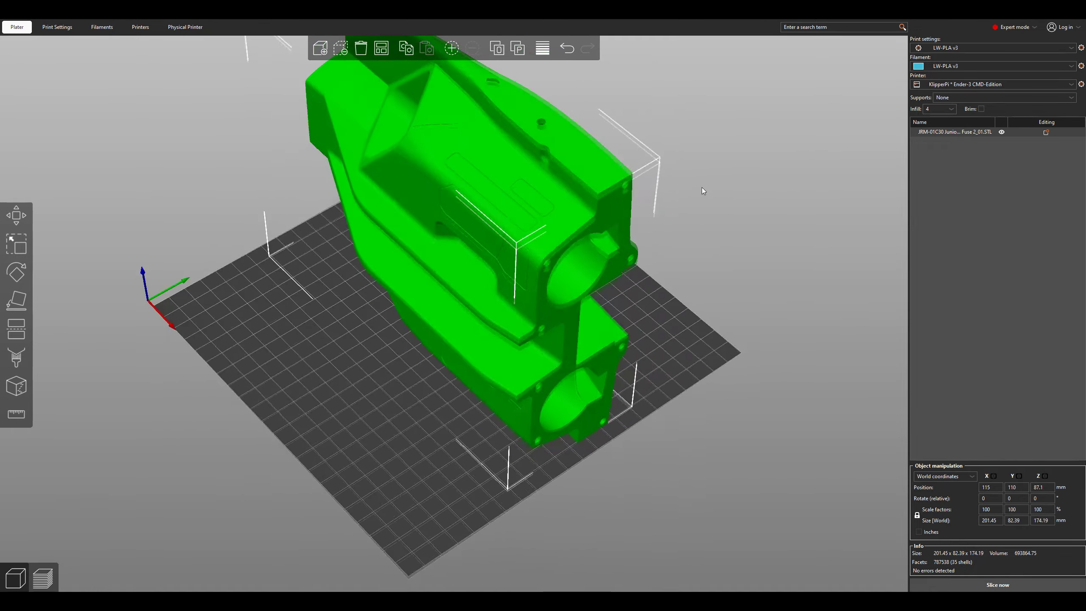
{"action": "key", "text": "f"}
{"action": "left_click", "coordinate": [625, 353]}
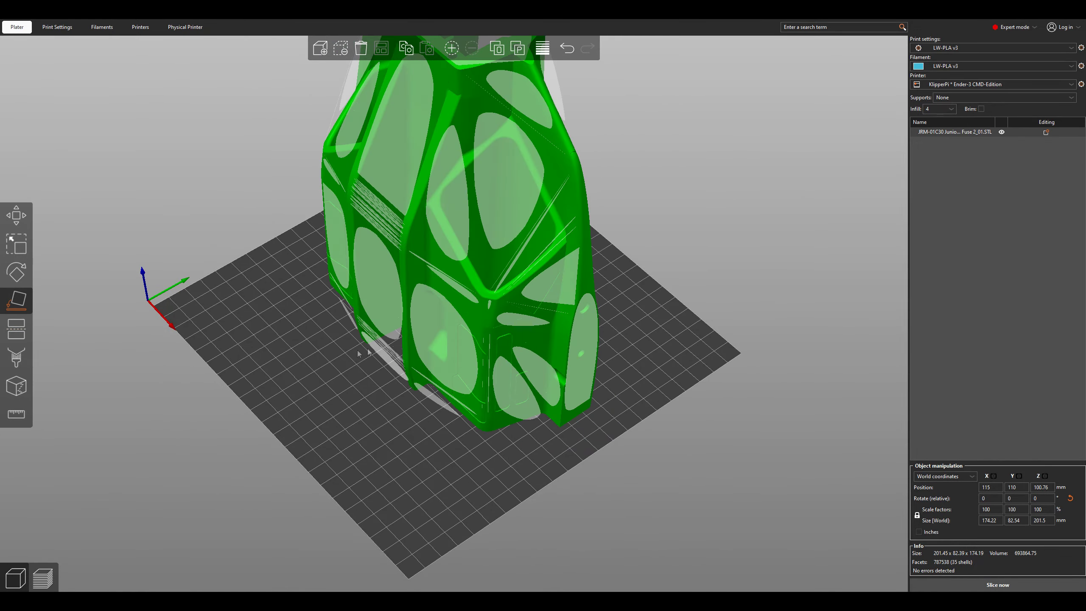
{"action": "left_click_drag", "start_coordinate": [625, 353], "coordinate": [724, 264]}
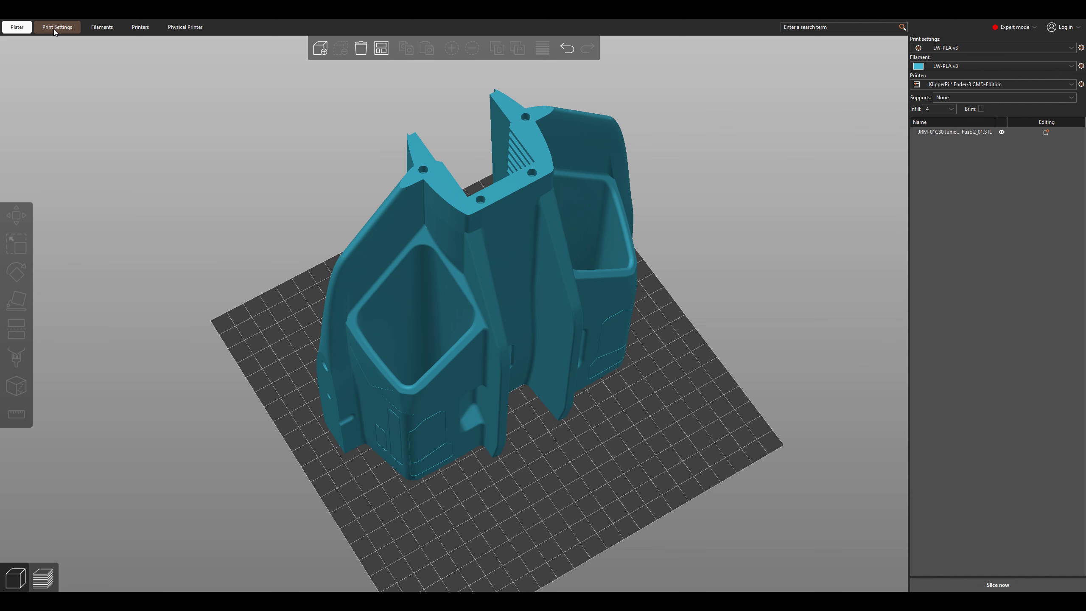
Review the LW-PLA v3 print settings: 0.2 mm layer and first-layer height, one perimeter, solid layers.
{"action": "left_click", "coordinate": [55, 28]}
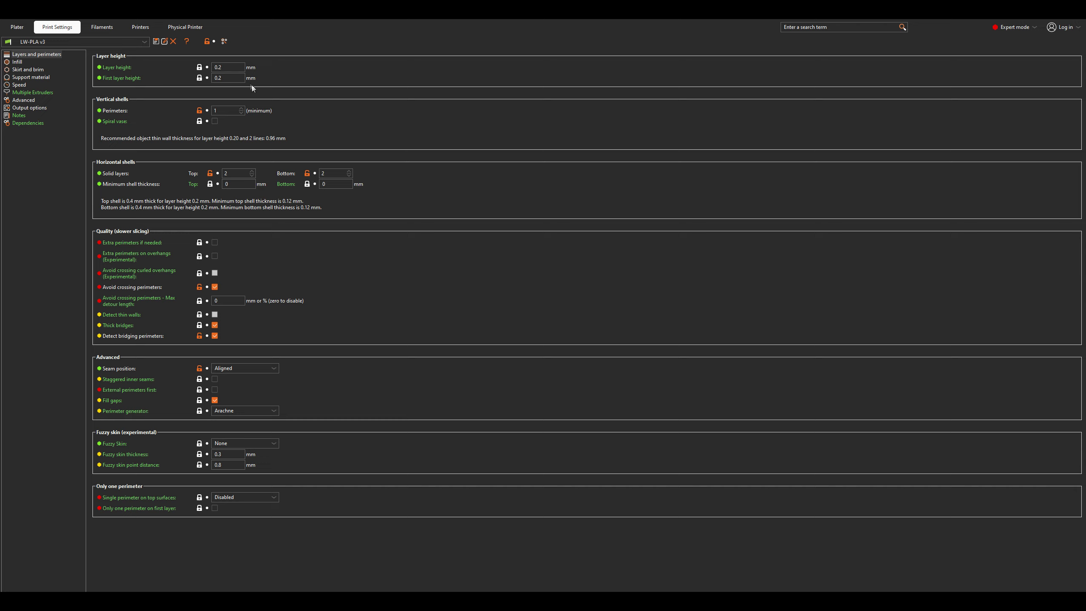
{"action": "left_click", "coordinate": [233, 78]}
{"action": "left_click", "coordinate": [233, 67]}
{"action": "left_click", "coordinate": [236, 79]}
{"action": "left_click", "coordinate": [230, 110]}
{"action": "key", "text": "Tab"}
{"action": "key", "text": "Tab"}
{"action": "key", "text": "Tab"}
{"action": "left_click", "coordinate": [243, 173]}
{"action": "mouse_move", "coordinate": [116, 289]}
{"action": "left_click", "coordinate": [18, 62]}
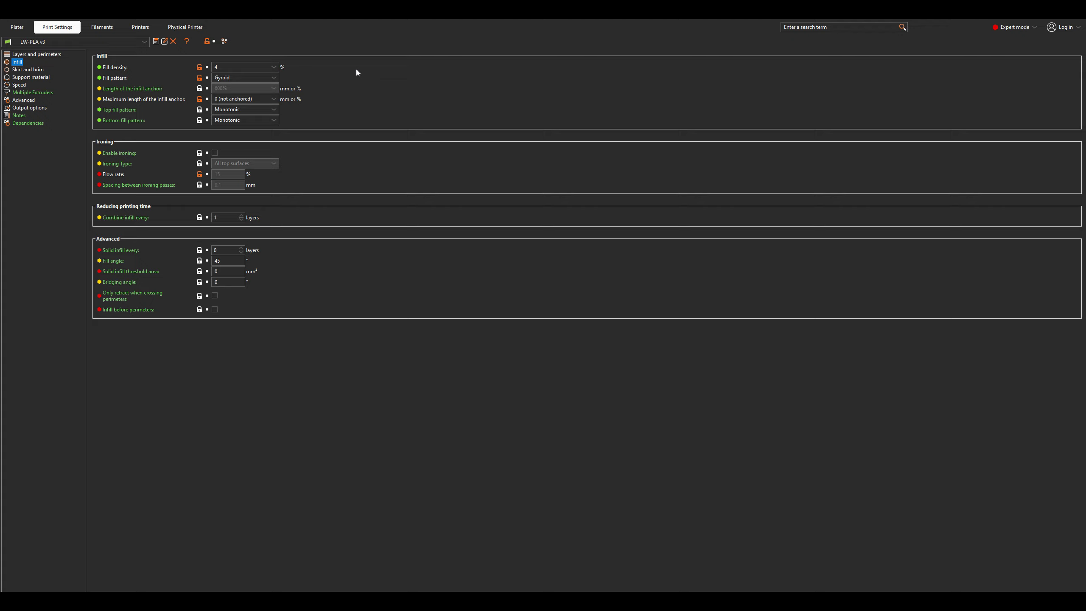
Leave the maximum infill anchor length at not anchored and move to the Skirt and brim page.
{"action": "mouse_move", "coordinate": [279, 100]}
{"action": "left_click", "coordinate": [274, 101]}
{"action": "left_click", "coordinate": [358, 112]}
{"action": "left_click", "coordinate": [26, 70]}
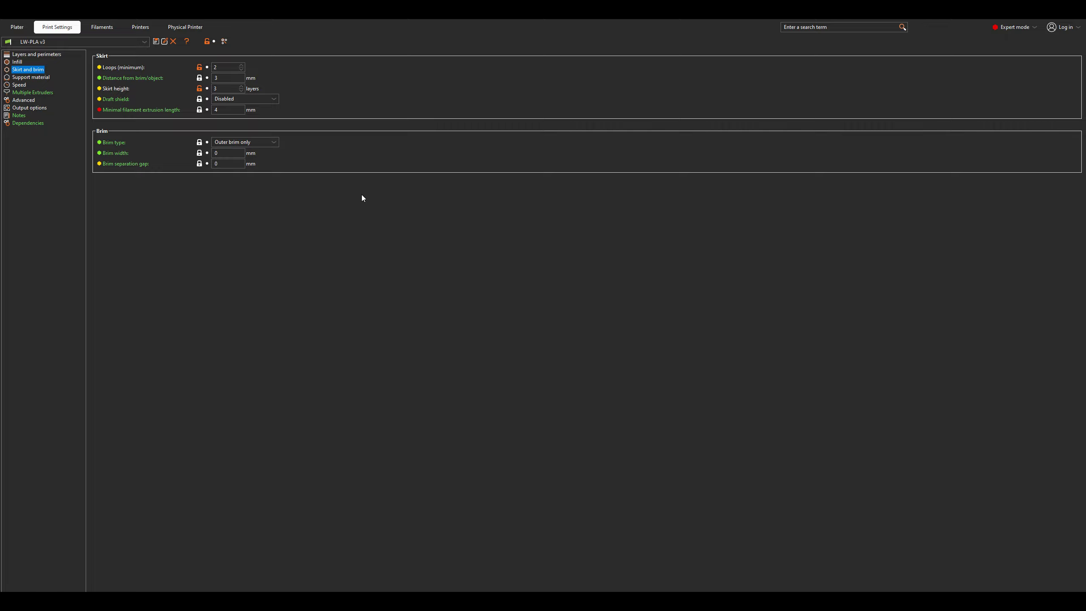
Show the Support material page, with support on build plate only enabled.
{"action": "left_click", "coordinate": [23, 77]}
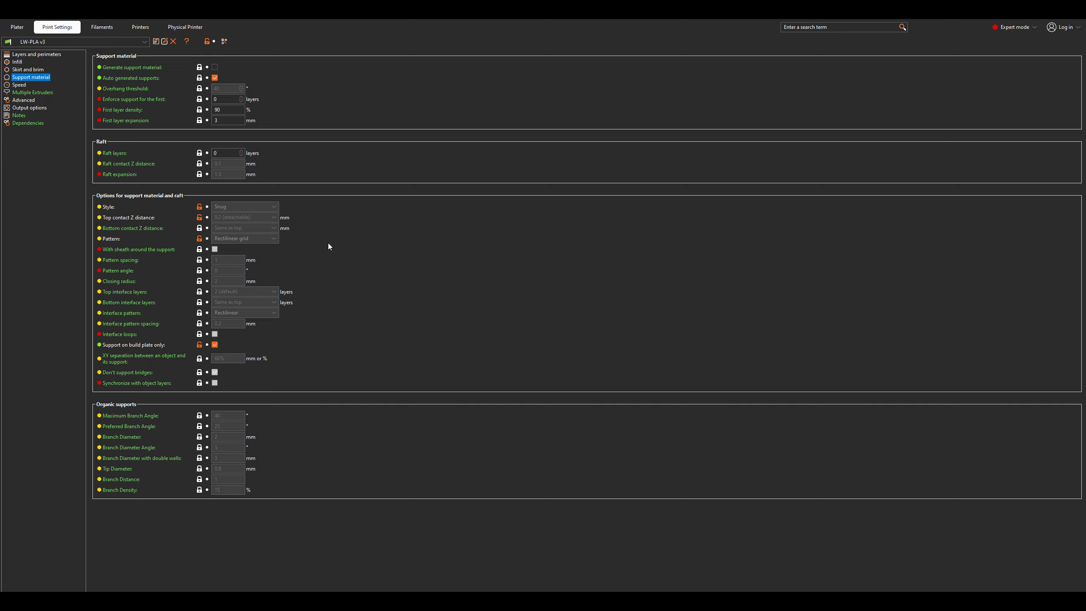
Show the Speed page and check the 40 mm/s infill speed.
{"action": "left_click", "coordinate": [19, 86]}
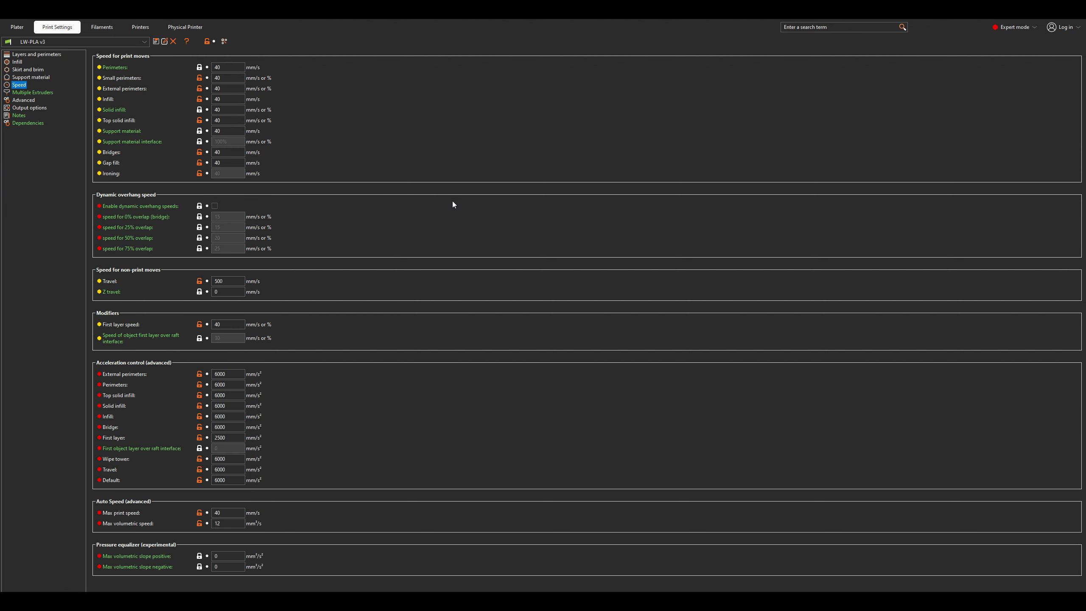
{"action": "left_click", "coordinate": [232, 102]}
{"action": "left_click", "coordinate": [225, 79]}
{"action": "left_click", "coordinate": [227, 133]}
{"action": "double_click", "coordinate": [238, 281]}
{"action": "left_click", "coordinate": [224, 282]}
{"action": "double_click", "coordinate": [222, 417]}
{"action": "left_click", "coordinate": [232, 480]}
Show the Advanced page and examine the 0.5 mm external perimeter extrusion width.
{"action": "left_click", "coordinate": [24, 101]}
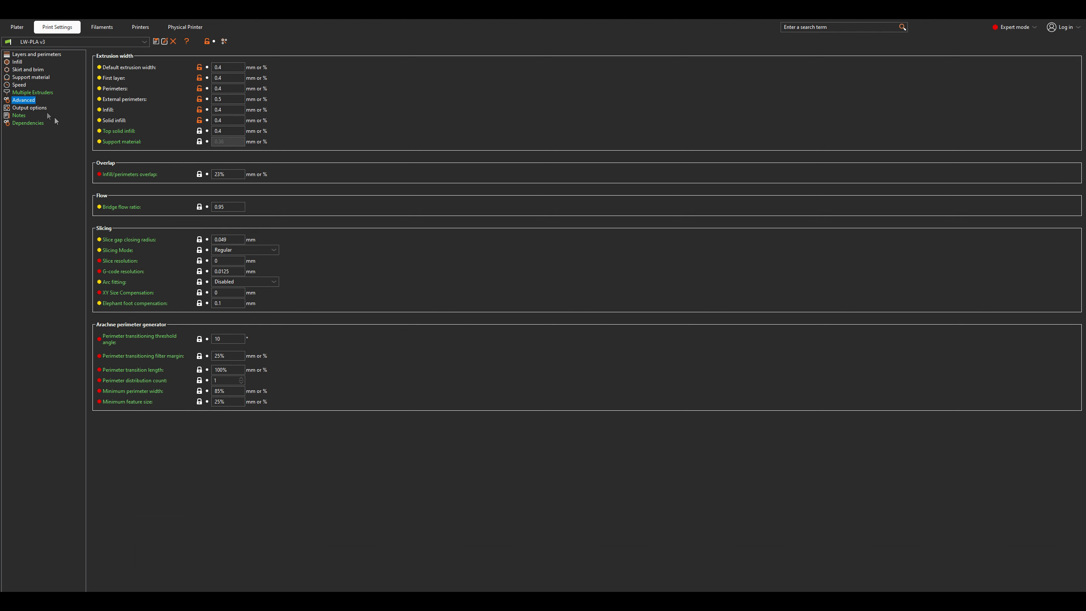
{"action": "left_click", "coordinate": [230, 100]}
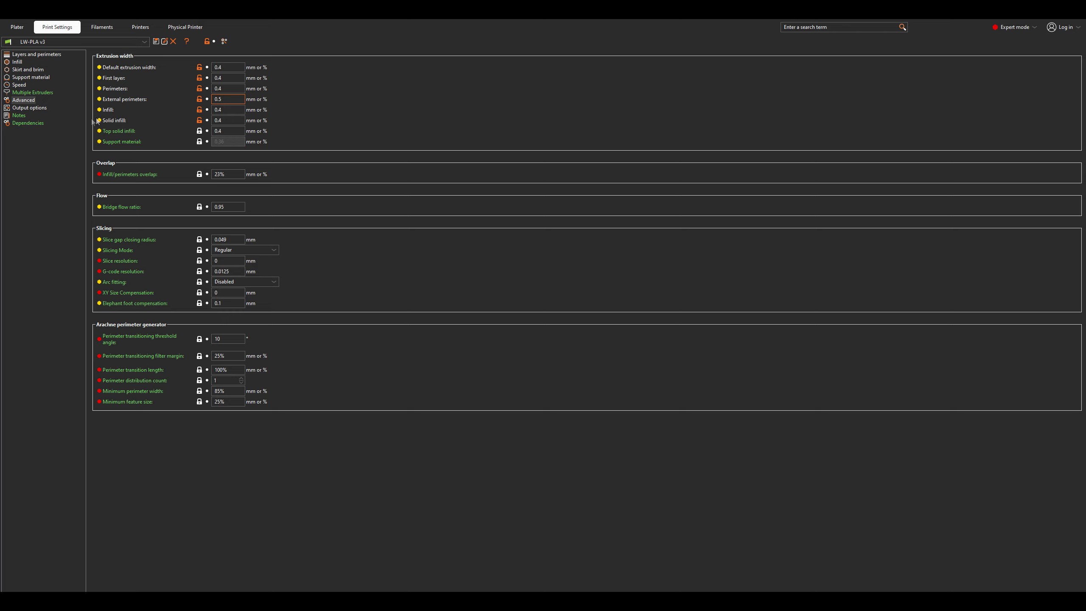
Enable Complete individual objects in Output options and select the 55 mm extruder clearance radius.
{"action": "left_click", "coordinate": [36, 107]}
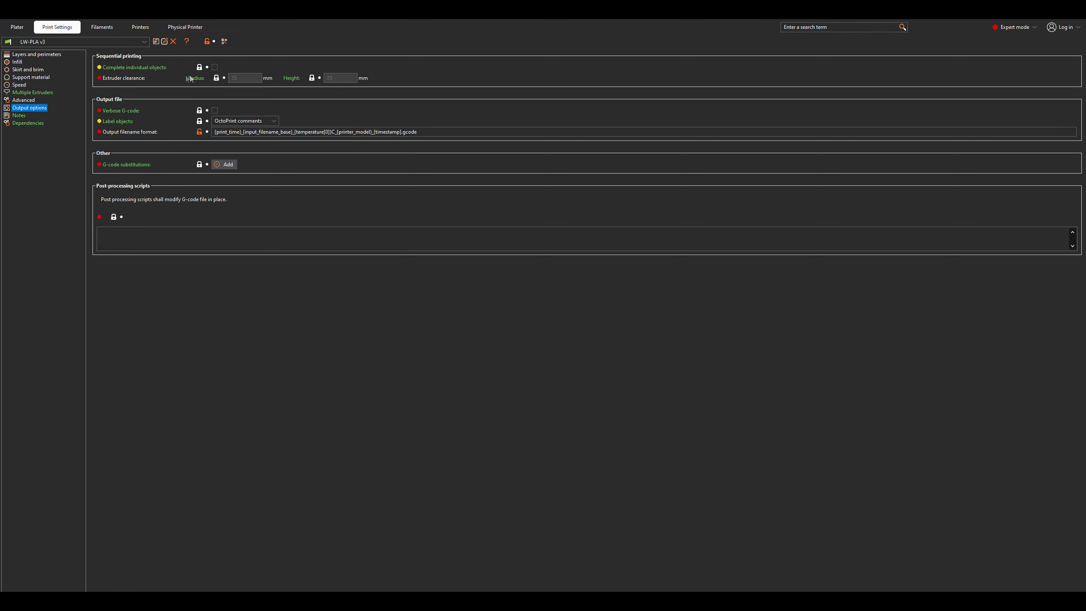
{"action": "mouse_move", "coordinate": [142, 73]}
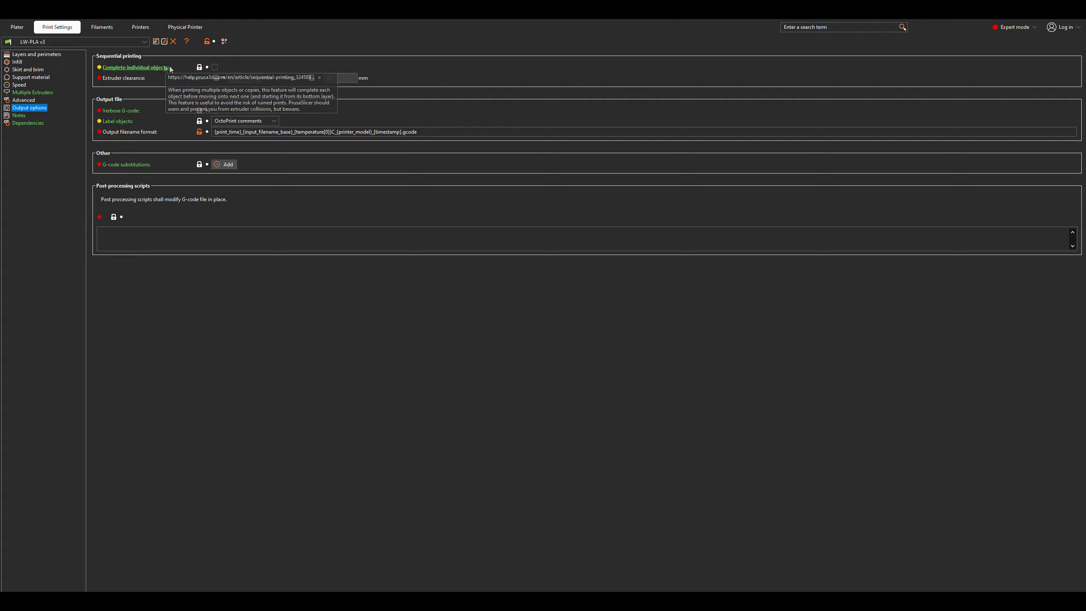
{"action": "left_click", "coordinate": [218, 67]}
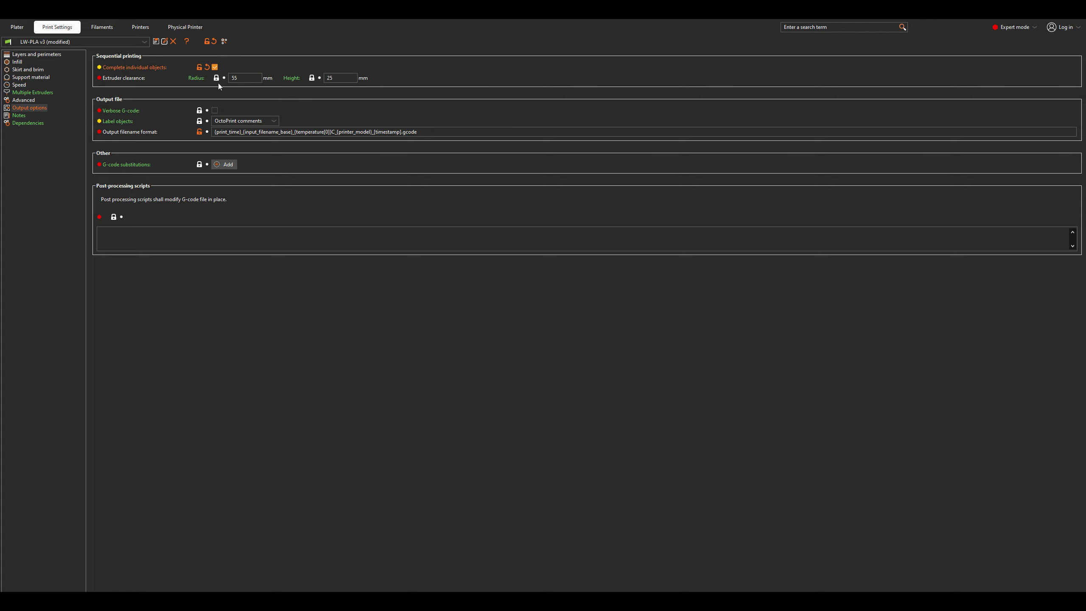
{"action": "double_click", "coordinate": [230, 79]}
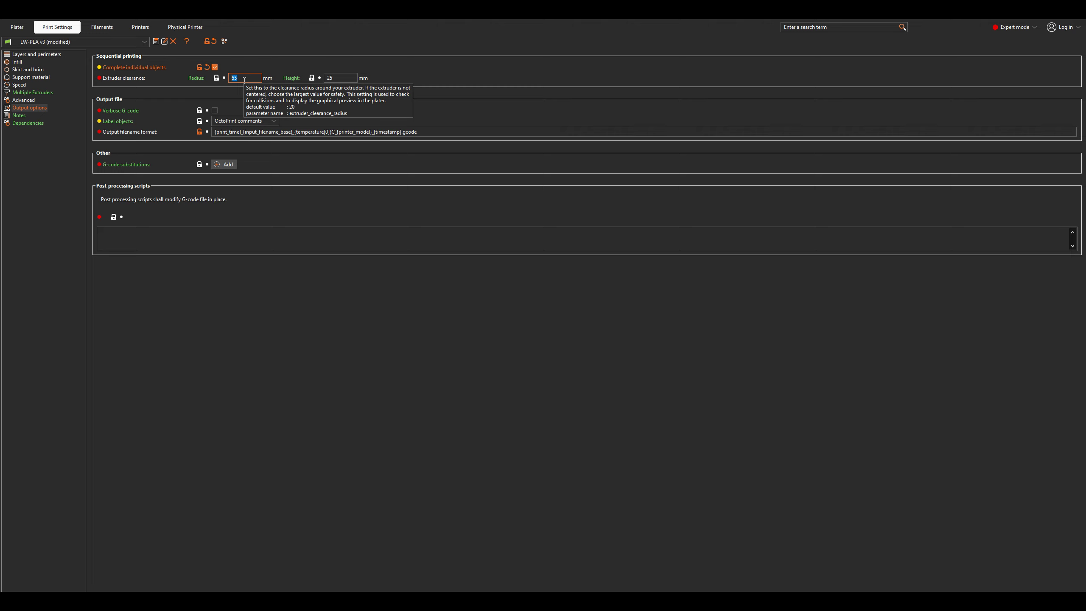
Set the extruder clearance height to 999 mm, then turn Complete individual objects back off.
{"action": "left_click", "coordinate": [338, 78]}
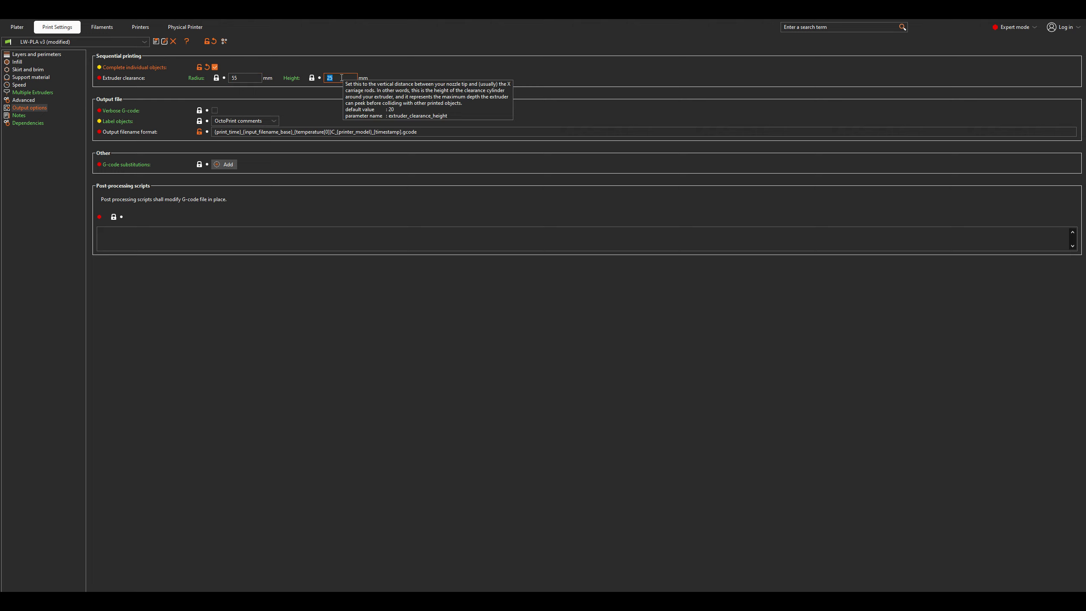
{"action": "type", "text": "999"}
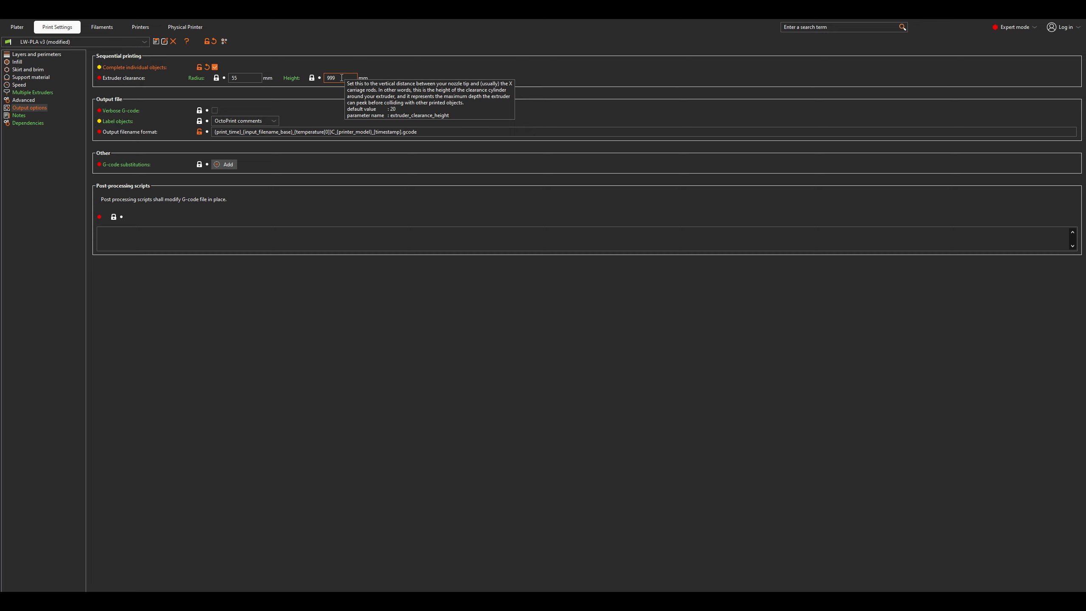
{"action": "left_click", "coordinate": [215, 67]}
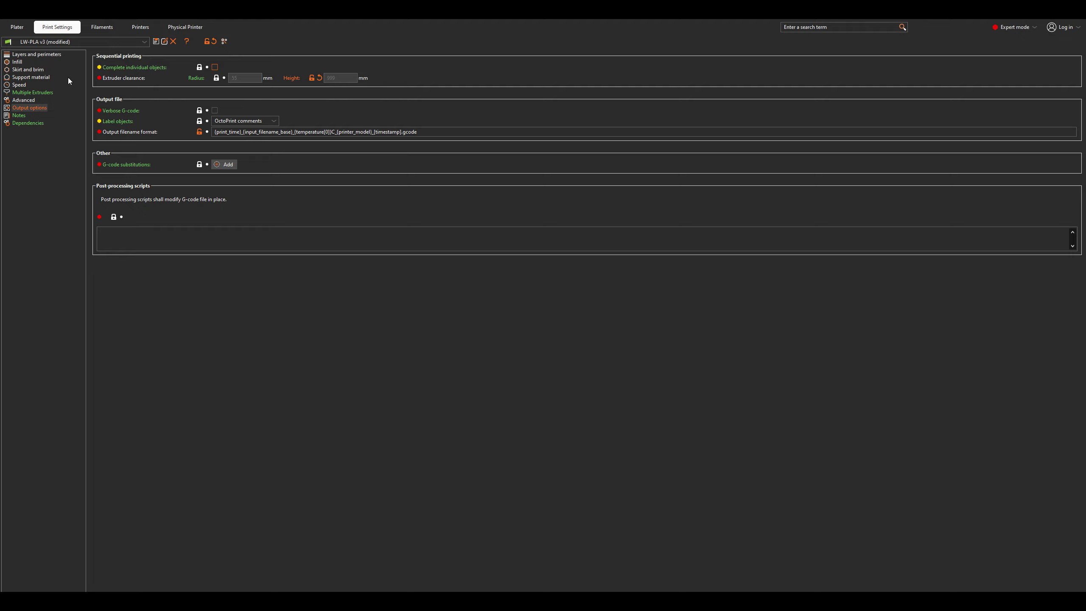
Switch to the LW-PLA v3 filament settings and select the 0.45 extrusion multiplier.
{"action": "left_click", "coordinate": [101, 28]}
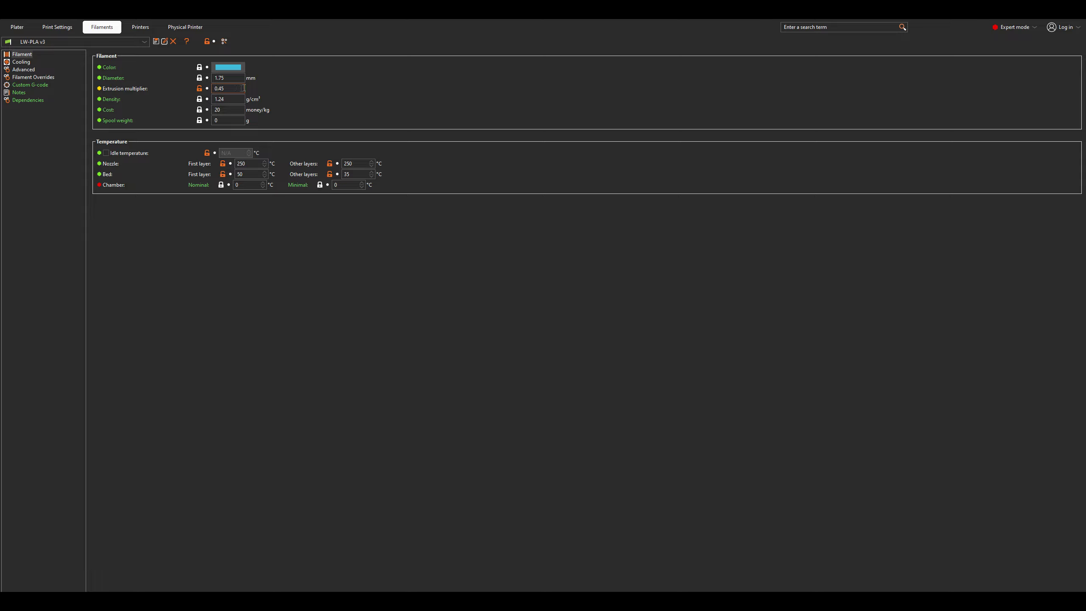
{"action": "left_click", "coordinate": [228, 88]}
Inspect the nozzle temperatures for the first layer and other layers.
{"action": "left_click", "coordinate": [249, 164]}
{"action": "left_click", "coordinate": [353, 163]}
{"action": "left_click", "coordinate": [261, 160]}
{"action": "key", "text": "Tab"}
Check the cooling page's layers-without-fan count, then show the filament Advanced page.
{"action": "left_click", "coordinate": [21, 62]}
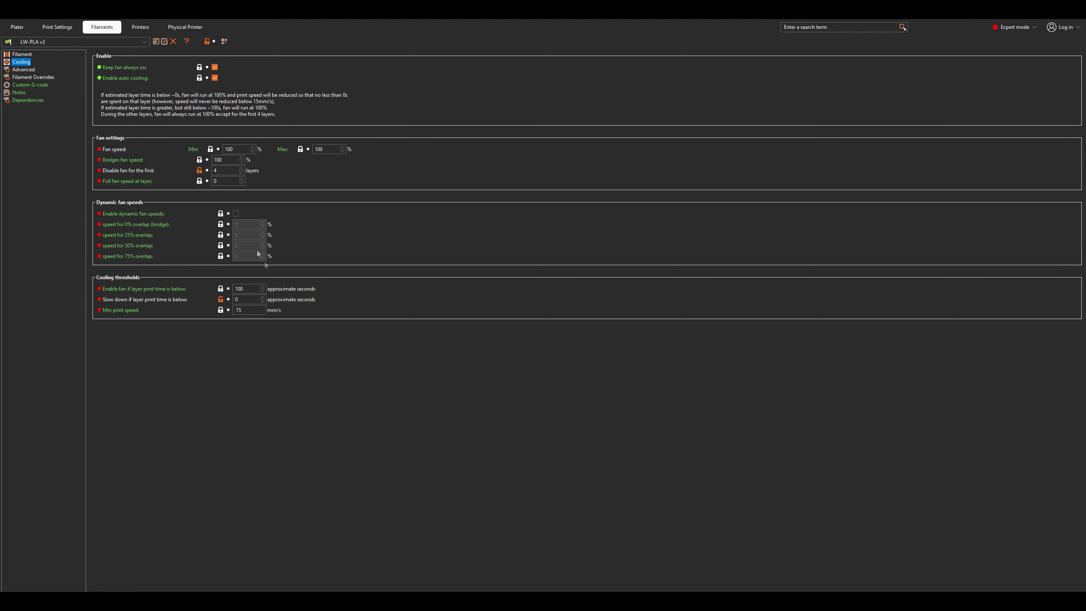
{"action": "left_click", "coordinate": [220, 169]}
{"action": "left_click", "coordinate": [23, 70]}
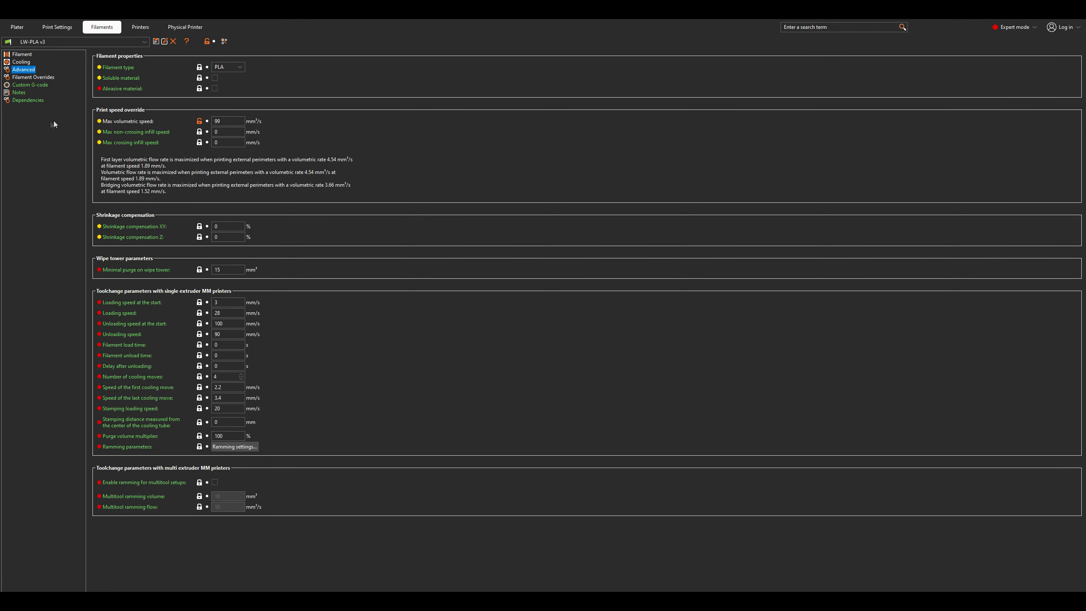
Show the LW-PLA v3 Filament Overrides page with retraction length overridden to 0 mm.
{"action": "left_click", "coordinate": [29, 78]}
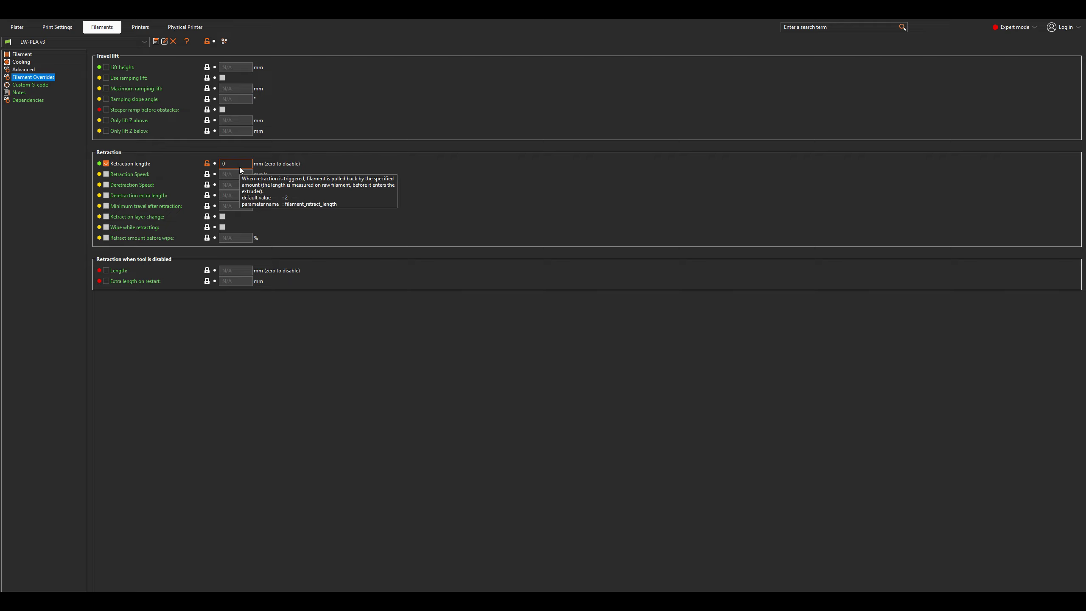
Compare the Ender-3 Extruder 1 retraction with the filament overrides, then review machine limits and General settings.
{"action": "left_click", "coordinate": [134, 29]}
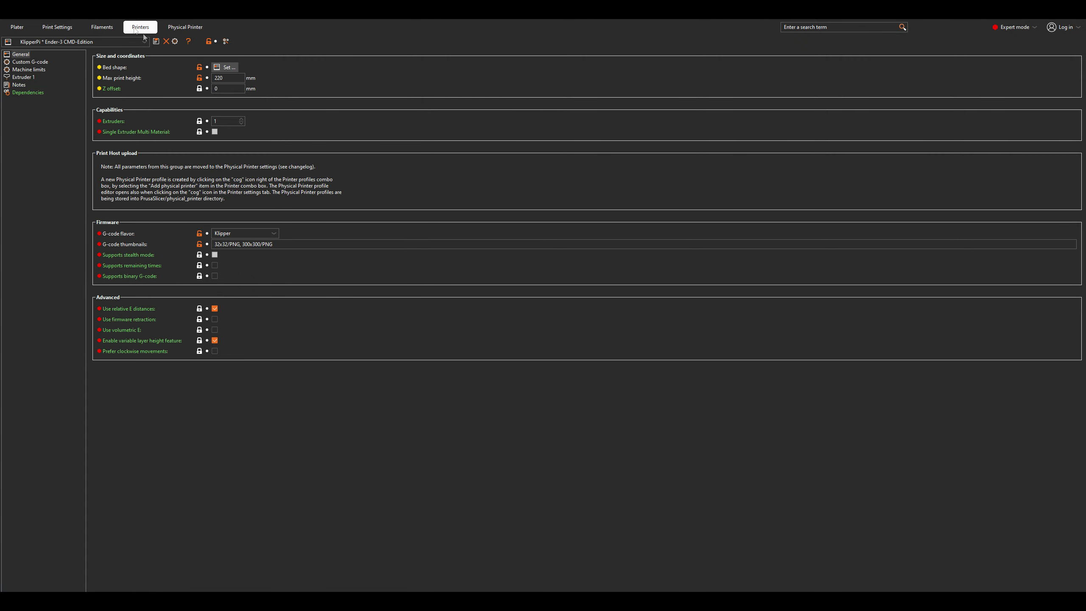
{"action": "left_click", "coordinate": [26, 78]}
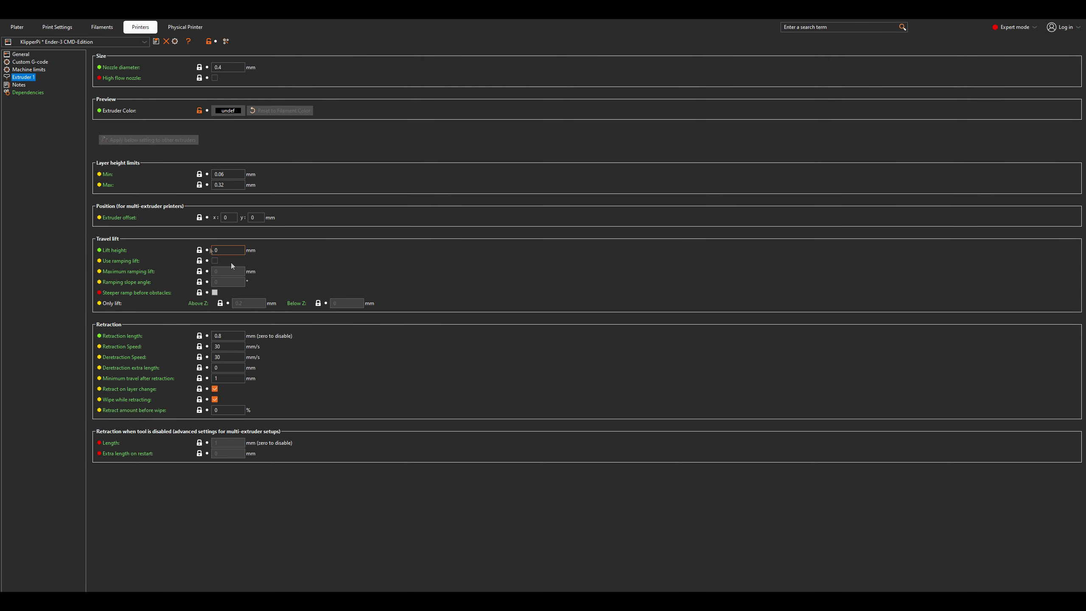
{"action": "left_click", "coordinate": [107, 28]}
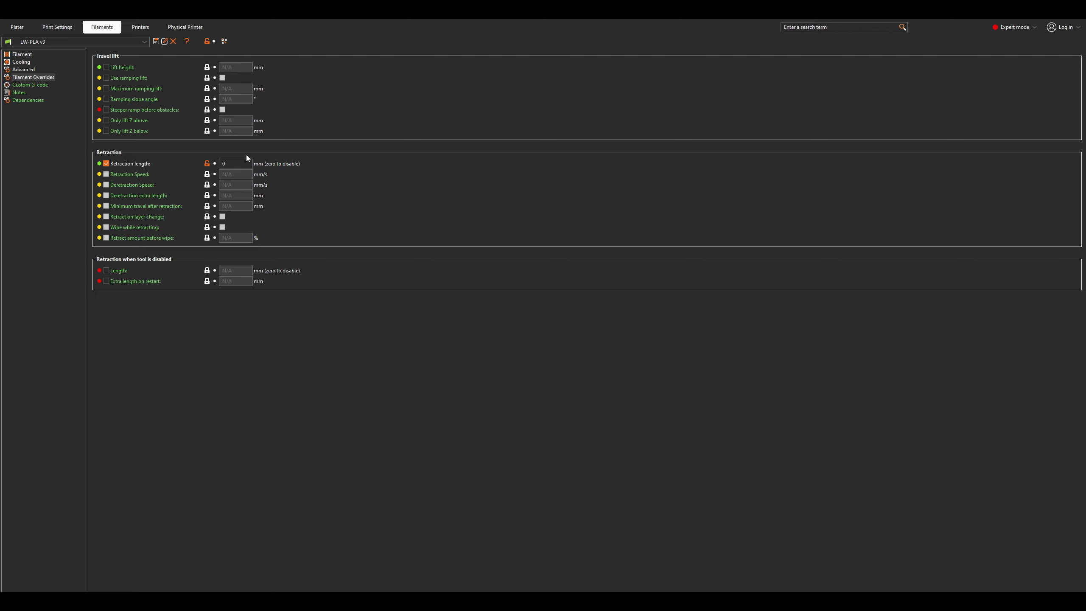
{"action": "left_click", "coordinate": [142, 28]}
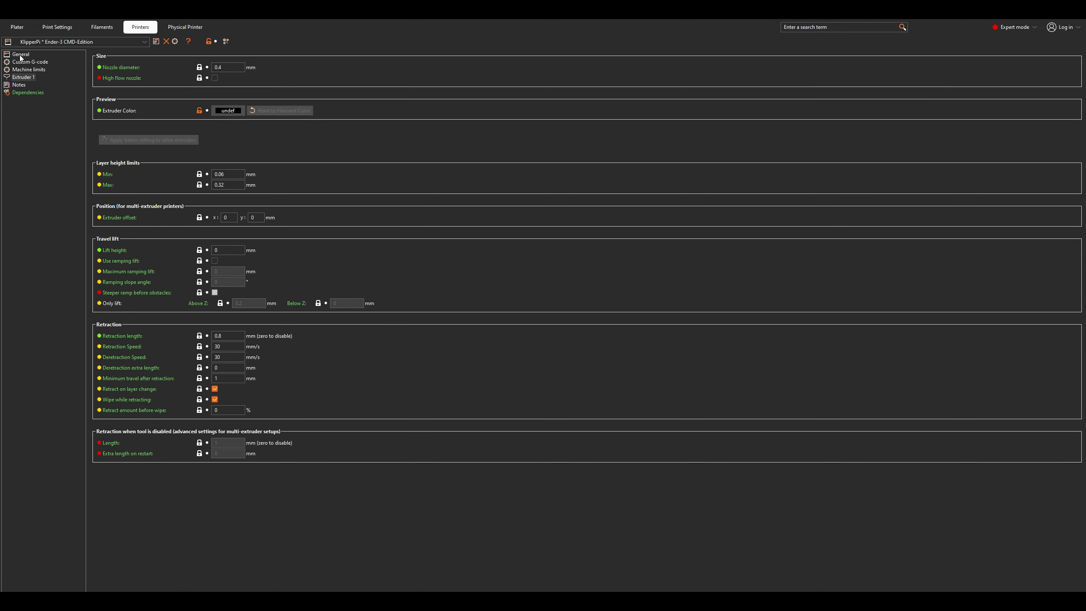
{"action": "left_click", "coordinate": [24, 69]}
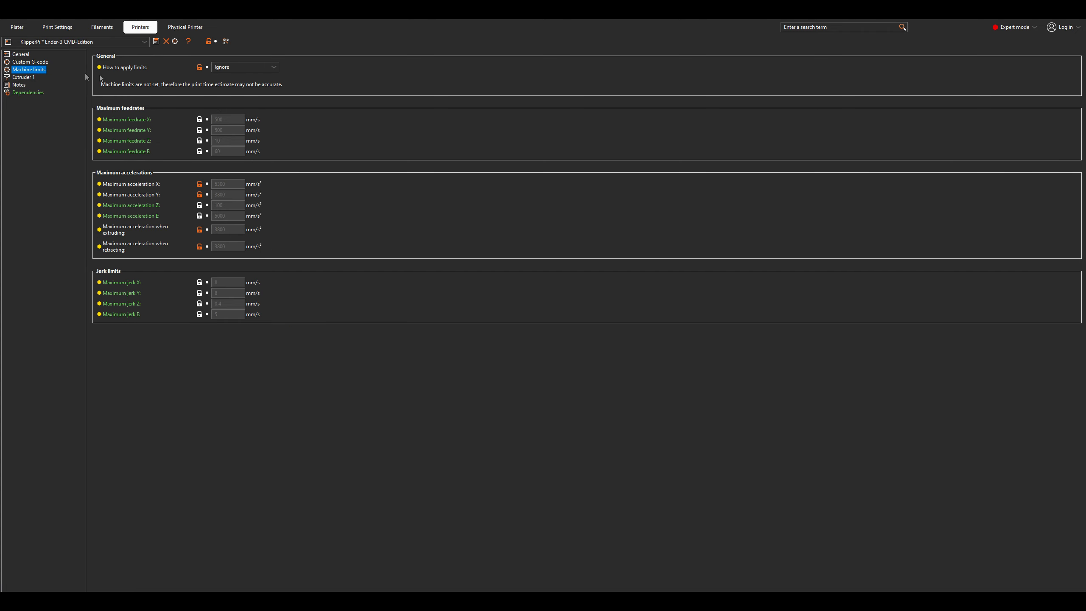
{"action": "left_click", "coordinate": [24, 54]}
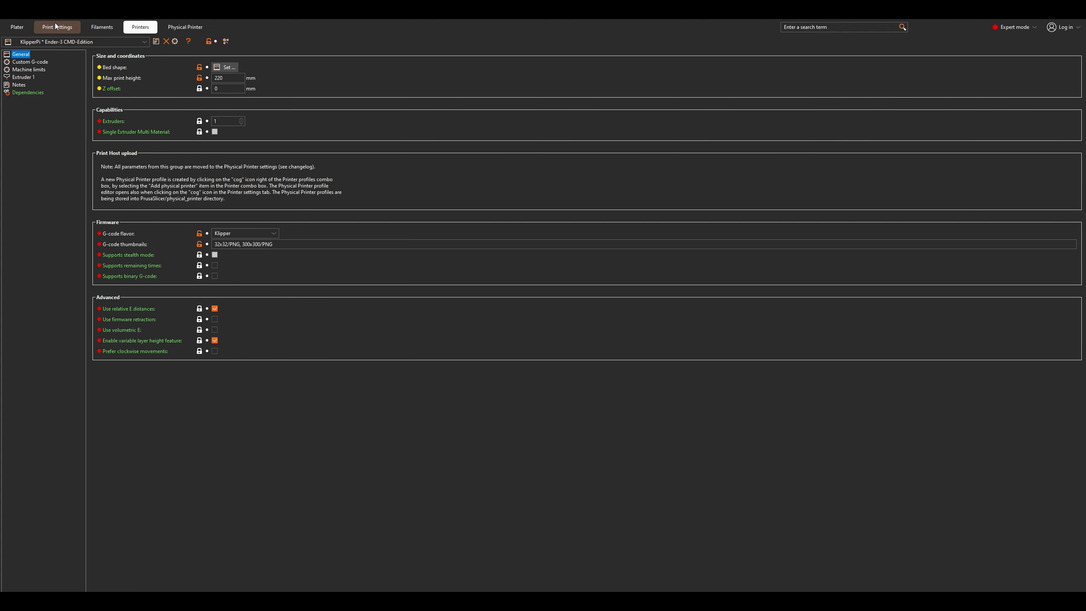
Slice the fuselage and preview the layers: 51.99 g, 17.43 m filament, 8h44m estimate.
{"action": "left_click", "coordinate": [21, 29]}
{"action": "left_click_drag", "start_coordinate": [686, 221], "coordinate": [650, 248]}
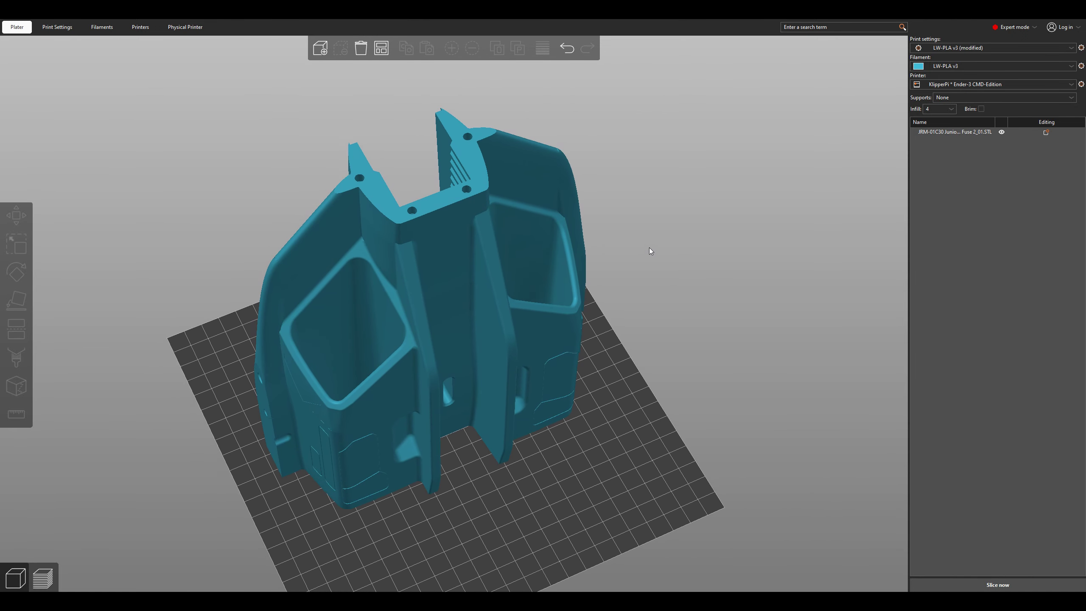
{"action": "left_click", "coordinate": [996, 585]}
{"action": "left_click_drag", "start_coordinate": [753, 435], "coordinate": [721, 425]}
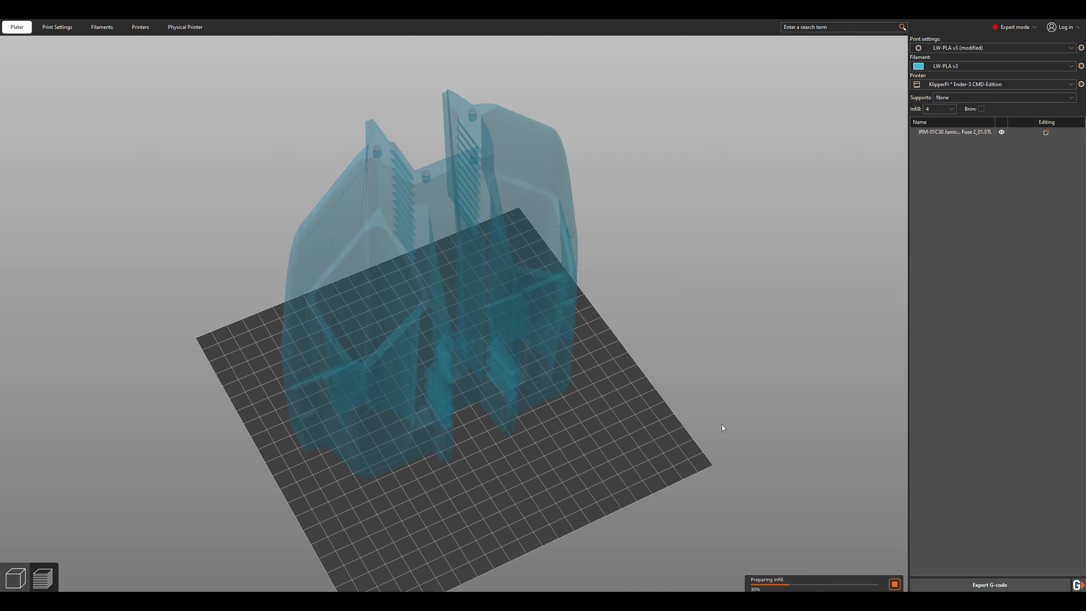
{"action": "left_click_drag", "start_coordinate": [722, 426], "coordinate": [722, 439]}
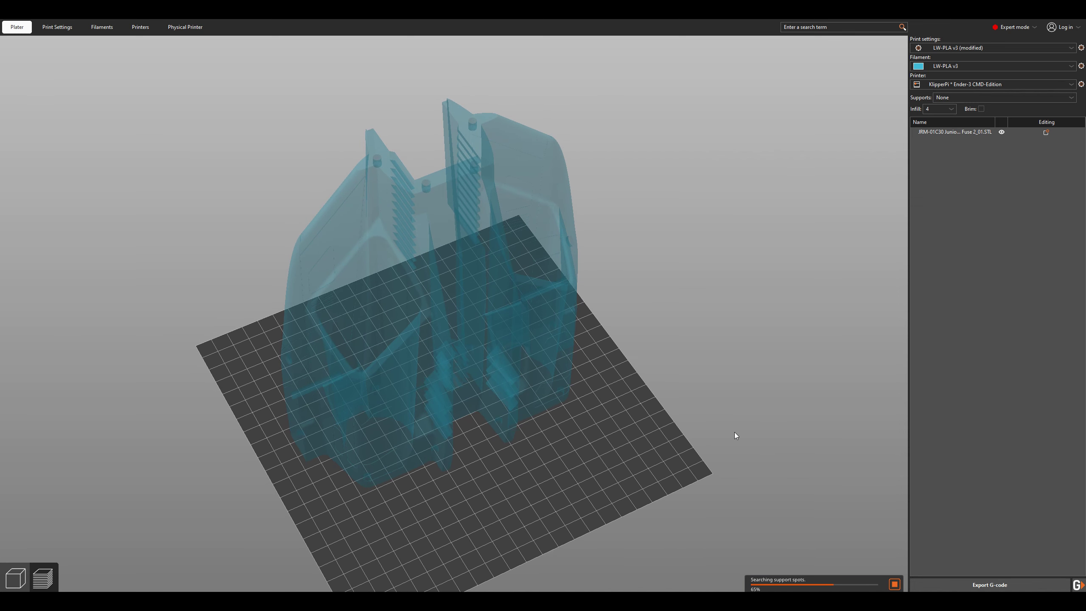
{"action": "mouse_move", "coordinate": [735, 434]}
{"action": "left_mouse_down"}
{"action": "mouse_move", "coordinate": [727, 442]}
{"action": "mouse_move", "coordinate": [743, 431]}
{"action": "left_mouse_up"}
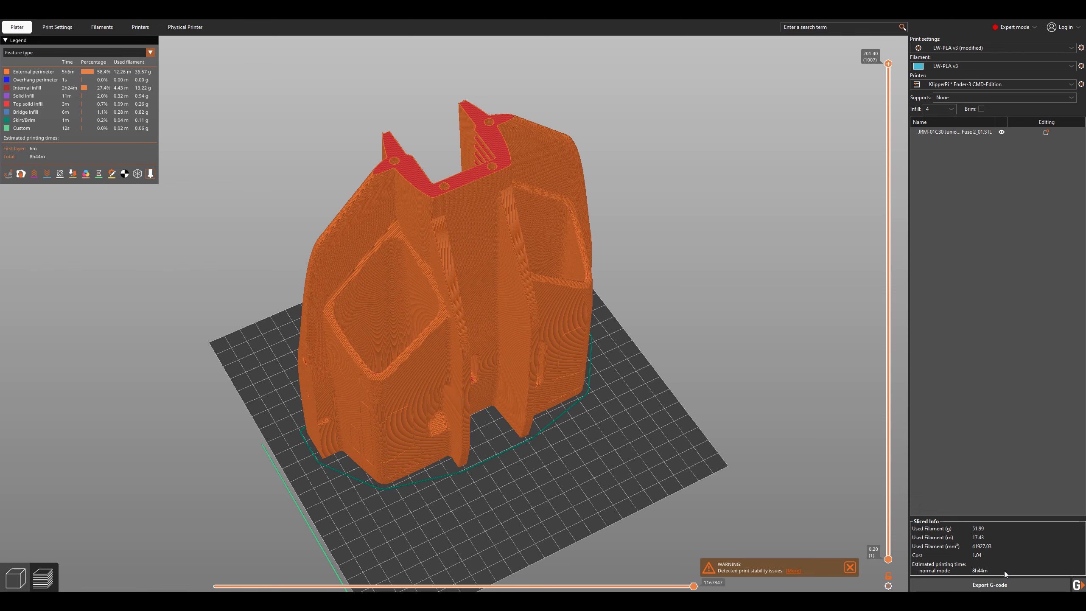
{"action": "left_click_drag", "start_coordinate": [816, 477], "coordinate": [763, 475]}
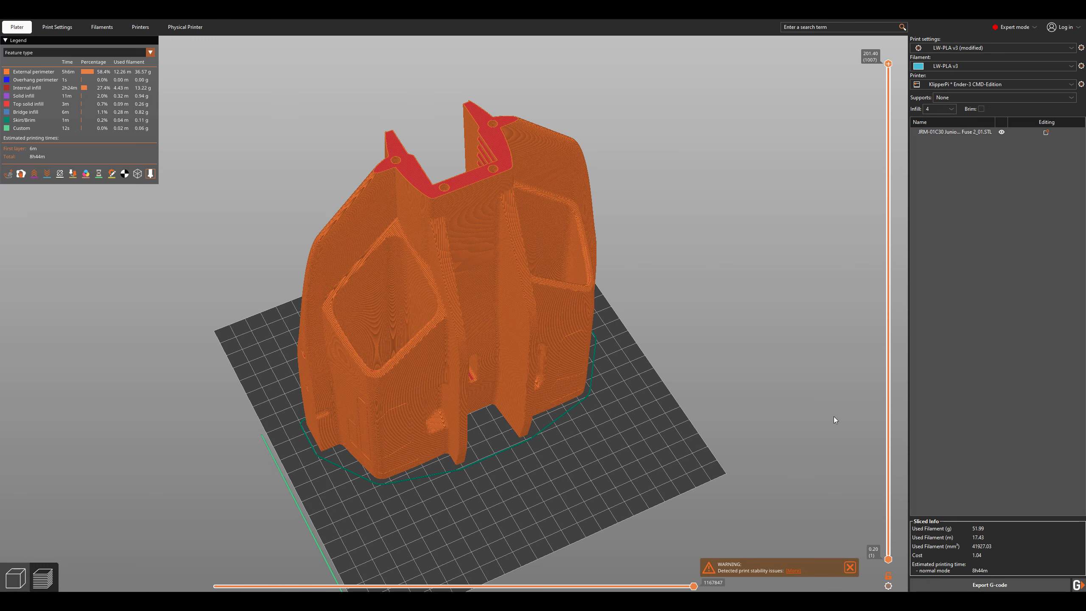
{"action": "left_click_drag", "start_coordinate": [888, 64], "coordinate": [888, 224]}
{"action": "left_click_drag", "start_coordinate": [888, 318], "coordinate": [878, 448]}
{"action": "left_click_drag", "start_coordinate": [727, 432], "coordinate": [509, 426]}
{"action": "scroll", "coordinate": [465, 230], "scroll_direction": "up", "scroll_amount": 10}
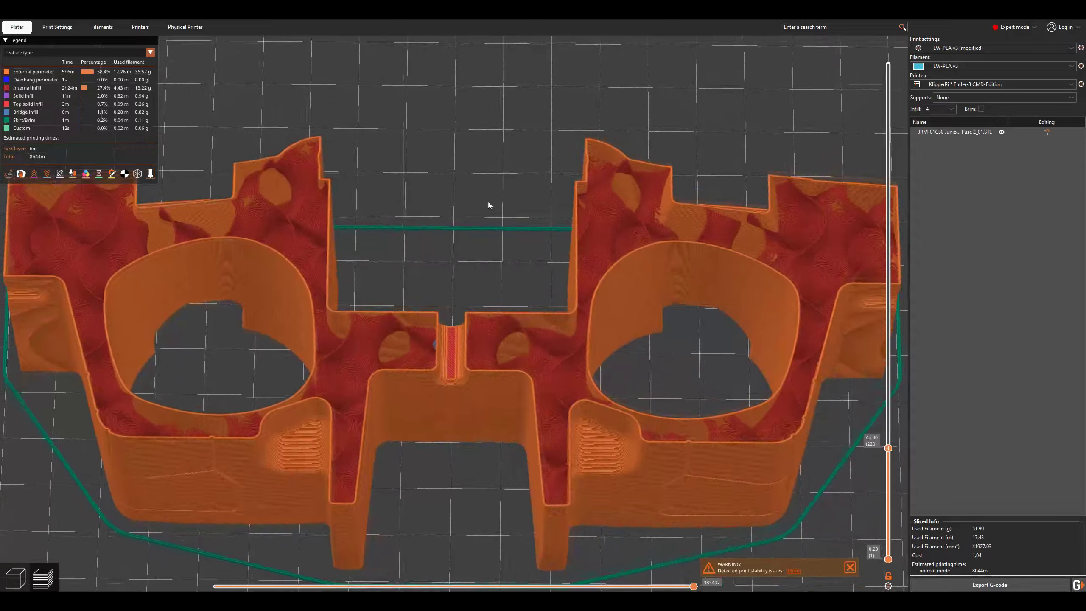
{"action": "left_click_drag", "start_coordinate": [488, 202], "coordinate": [477, 202]}
{"action": "scroll", "coordinate": [550, 339], "scroll_direction": "up", "scroll_amount": 10}
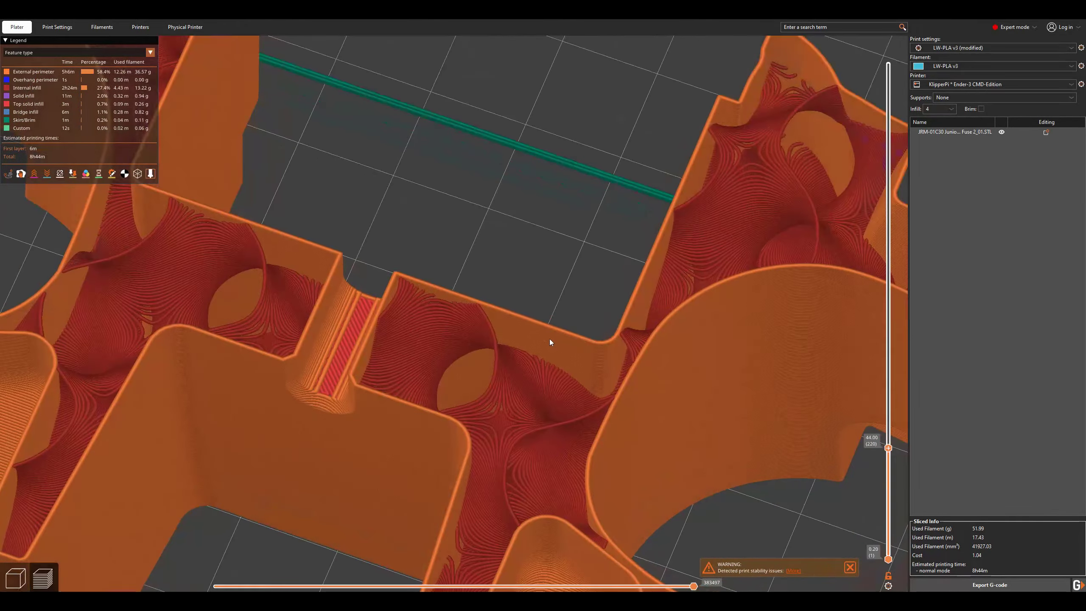
{"action": "middle_click_drag", "start_coordinate": [751, 362], "coordinate": [443, 342]}
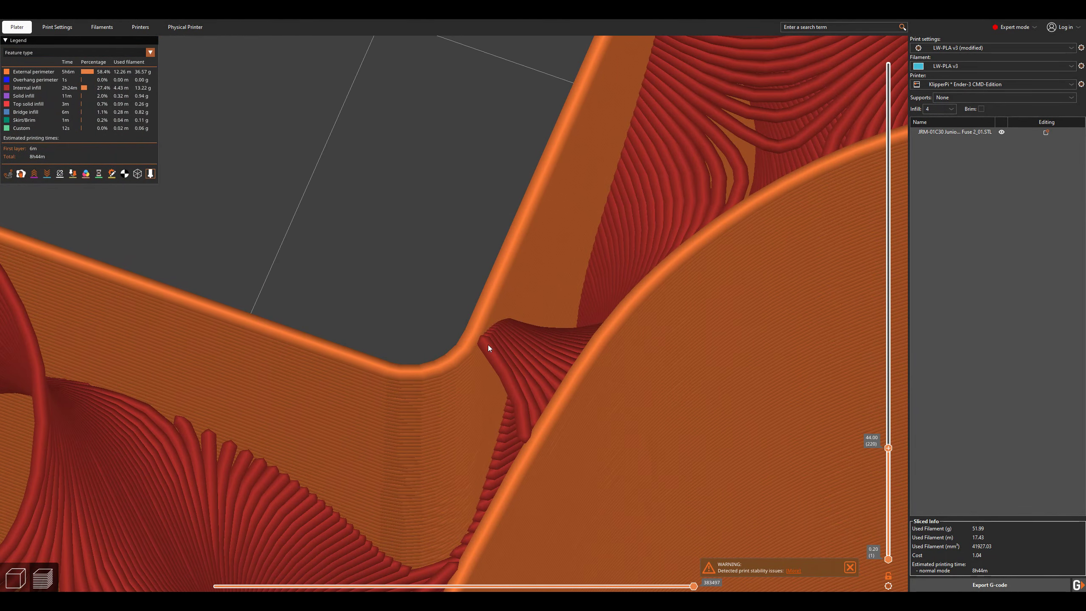
{"action": "scroll", "coordinate": [555, 349], "scroll_direction": "down", "scroll_amount": 3}
{"action": "scroll", "coordinate": [555, 350], "scroll_direction": "down", "scroll_amount": 10}
{"action": "left_click_drag", "start_coordinate": [399, 345], "coordinate": [491, 290]}
{"action": "left_click_drag", "start_coordinate": [888, 448], "coordinate": [888, 274]}
{"action": "left_click_drag", "start_coordinate": [611, 299], "coordinate": [603, 350]}
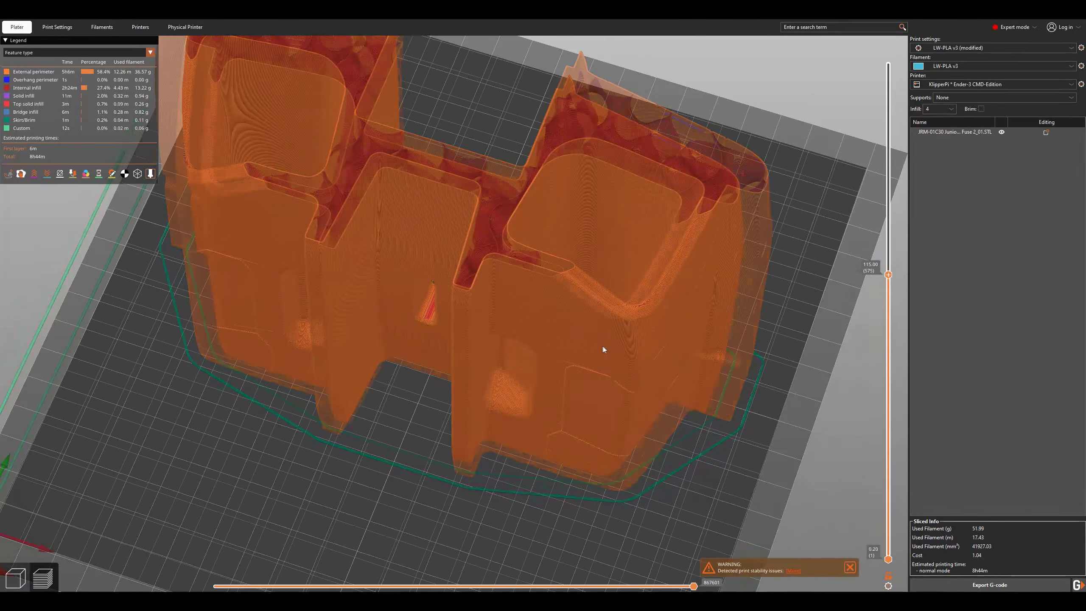
{"action": "left_click_drag", "start_coordinate": [888, 274], "coordinate": [888, 64]}
{"action": "left_click_drag", "start_coordinate": [603, 349], "coordinate": [687, 244]}
{"action": "scroll", "coordinate": [760, 231], "scroll_direction": "down", "scroll_amount": 3}
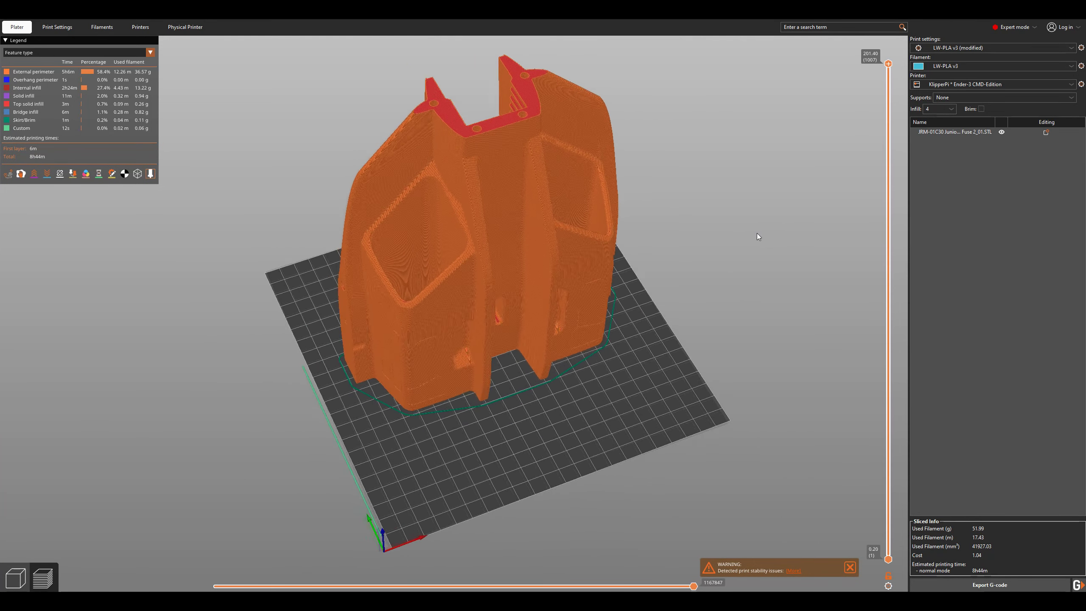
{"action": "right_click_drag", "start_coordinate": [757, 236], "coordinate": [744, 249]}
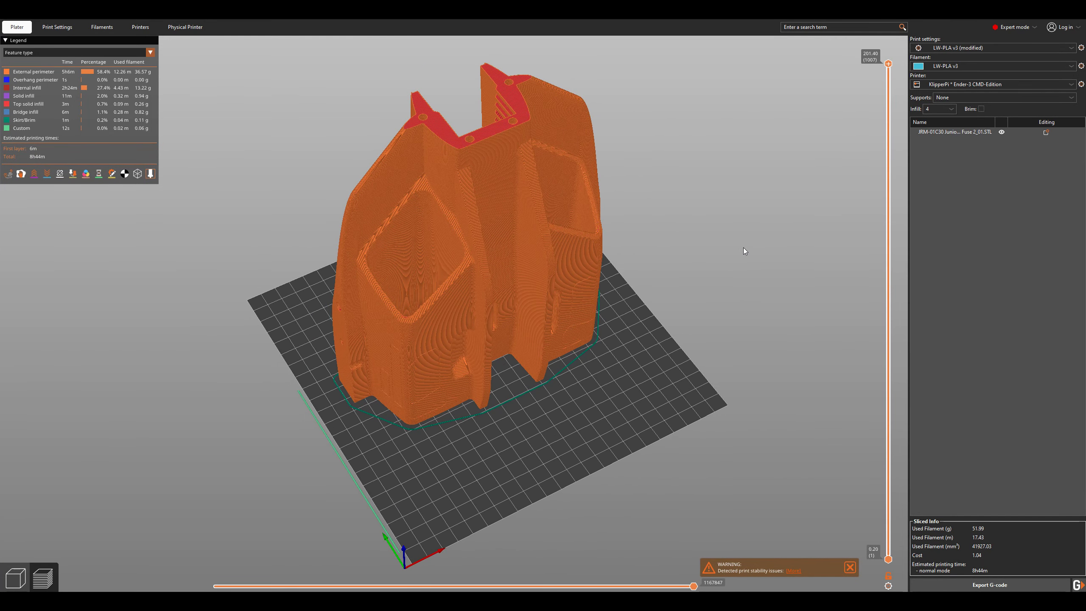